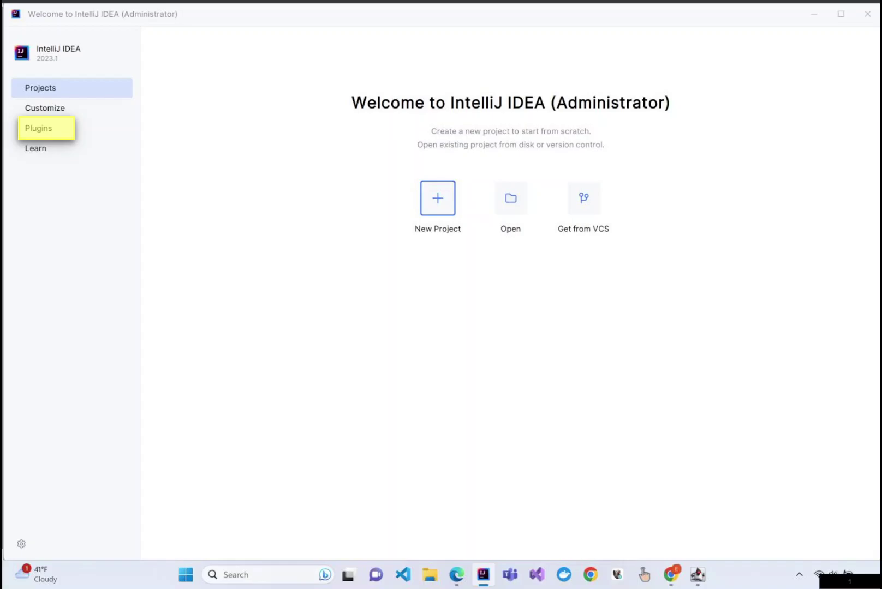
# Step: Install the Gluon plugin from the Plugins Marketplace
pyautogui.click(39, 128)
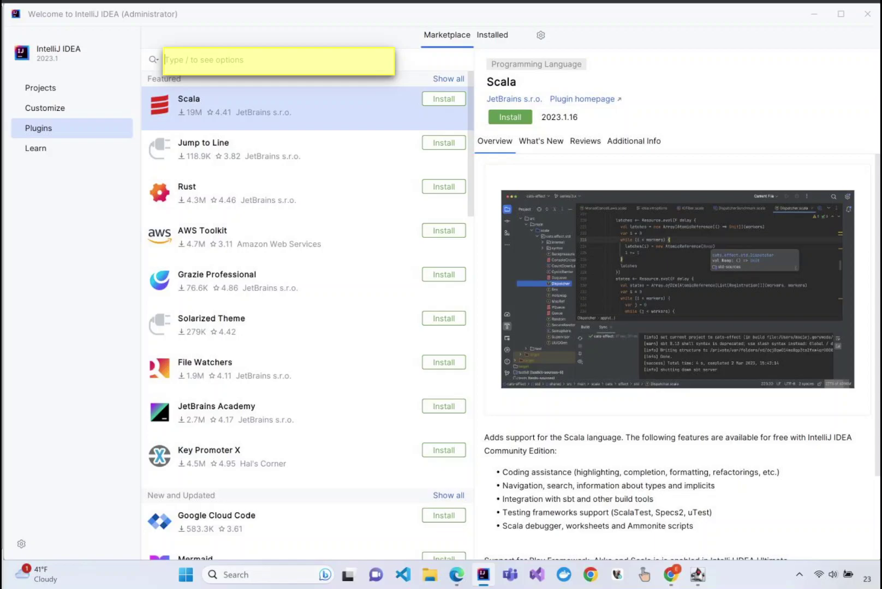
pyautogui.write('Gluon')
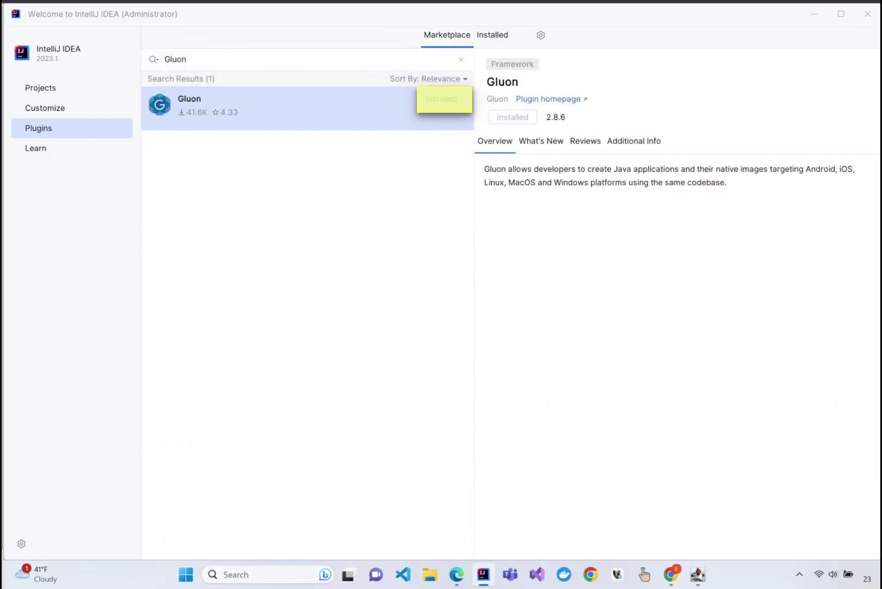
pyautogui.click(48, 88)
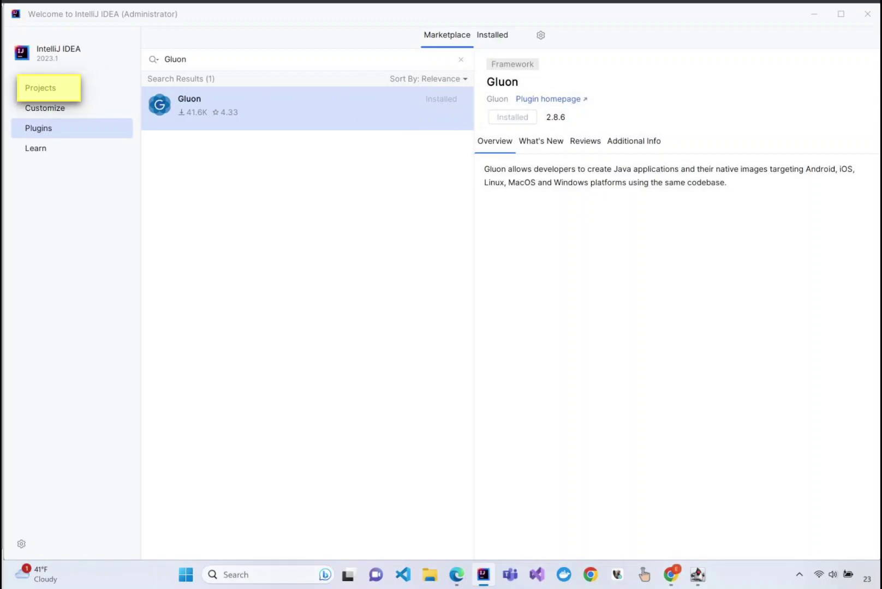
# Step: From the Projects page, start a New Project and choose the Gluon generator
pyautogui.click(48, 87)
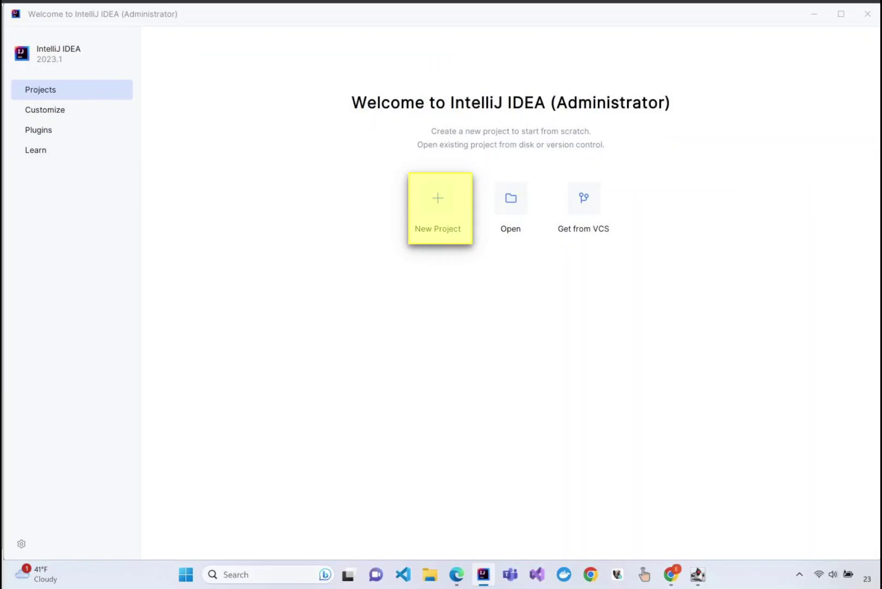
pyautogui.click(440, 208)
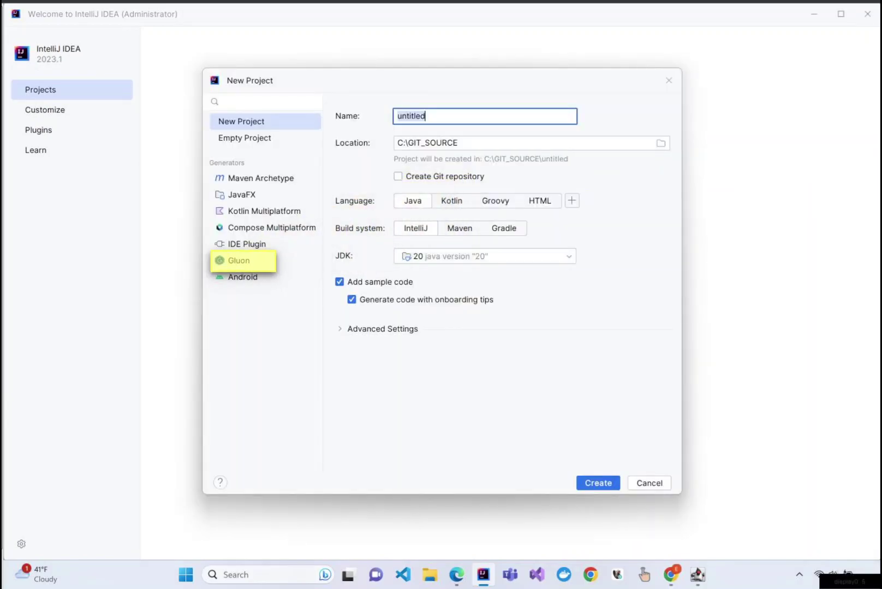
pyautogui.click(243, 260)
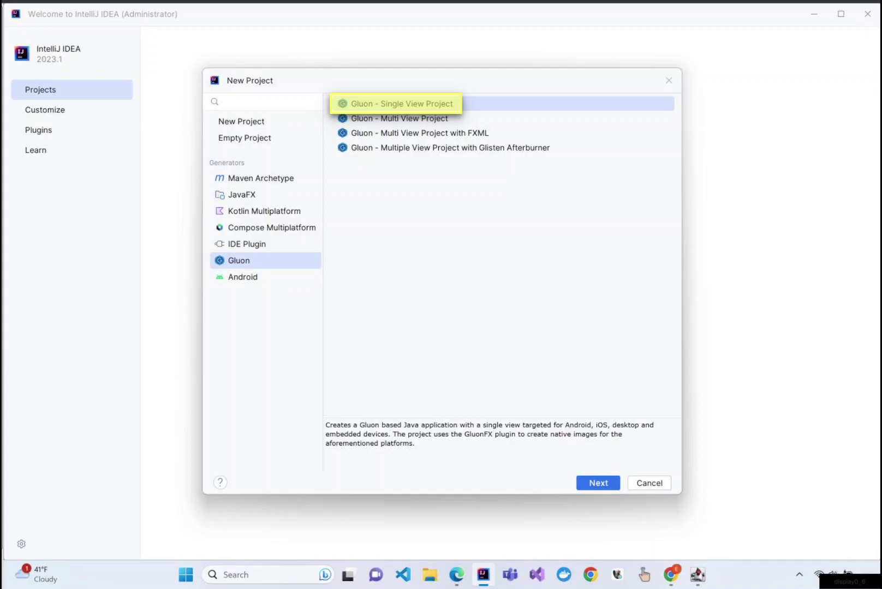
# Step: Preview the Gluon templates and select 'Gluon - Multi View Project with FXML'
pyautogui.press('Down')
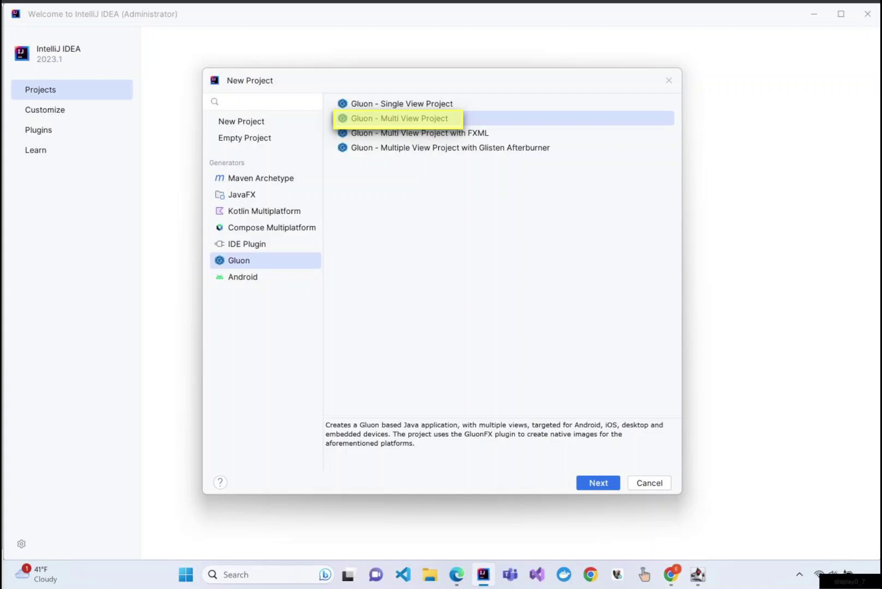
pyautogui.press('Down')
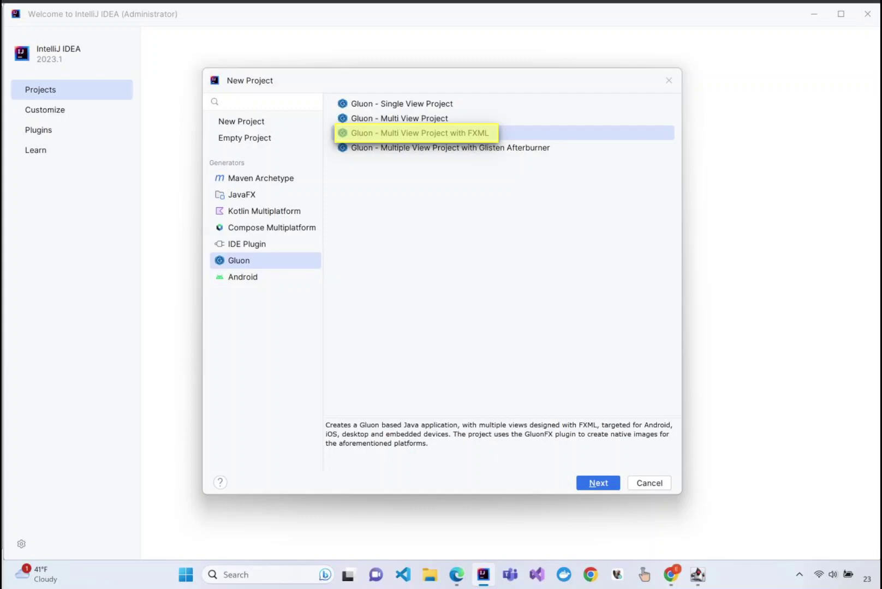
pyautogui.press('Down')
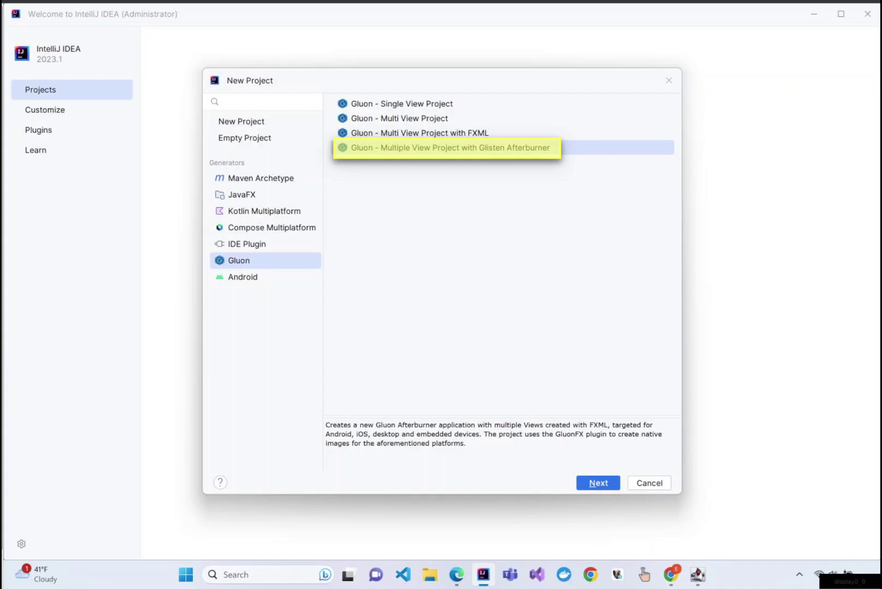
pyautogui.press('Up')
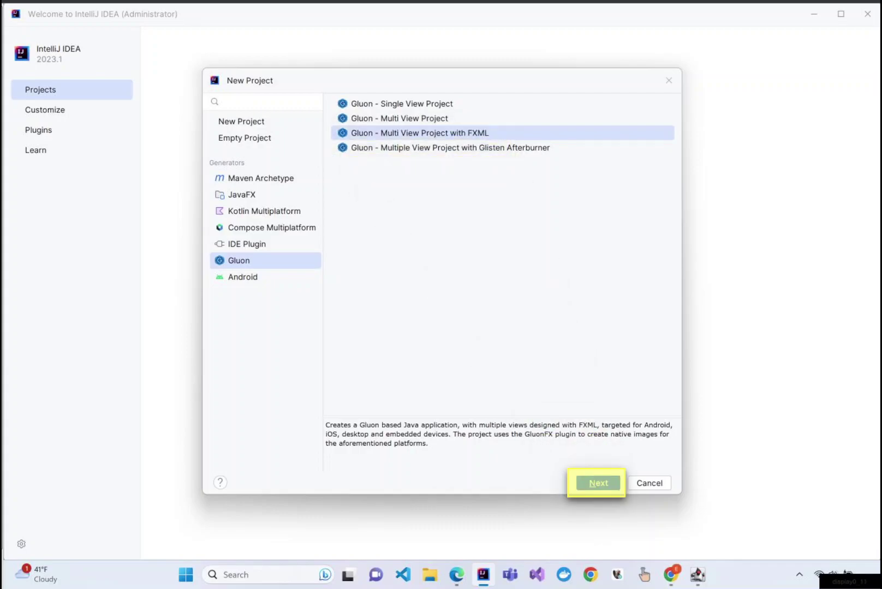
# Step: Set a custom package name and the main class name MyGluonApp
pyautogui.press('Return')
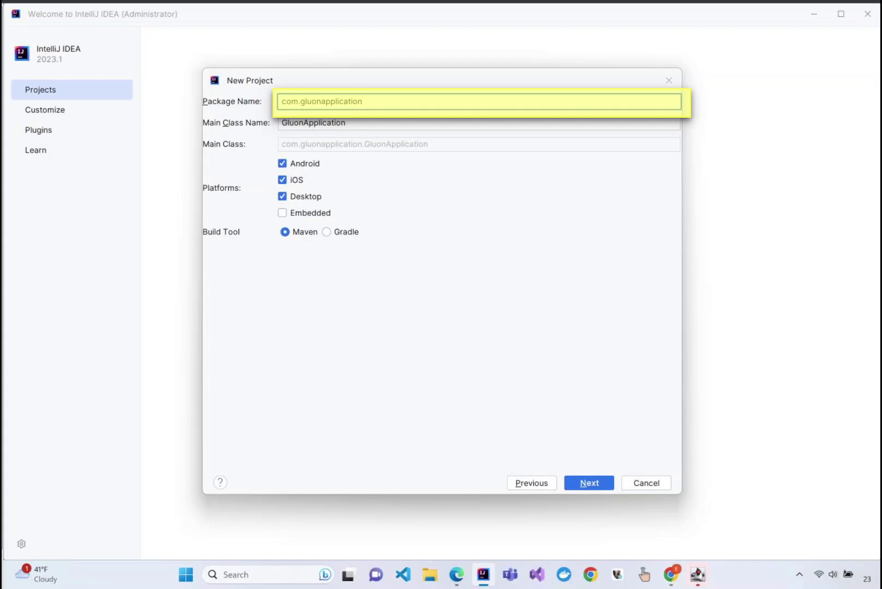
pyautogui.write('com.kynou.mygluonapp')
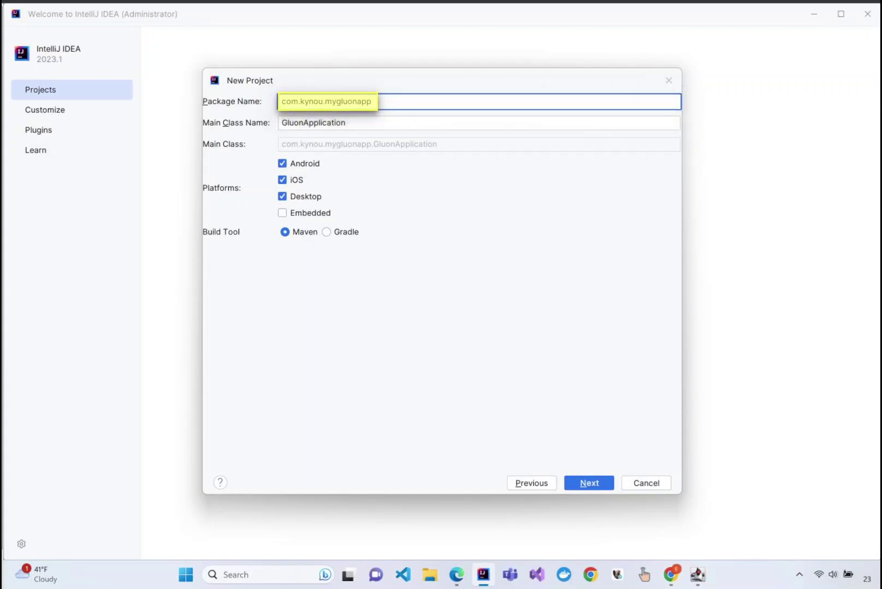
pyautogui.press('Tab')
pyautogui.write('MyGluonApp')
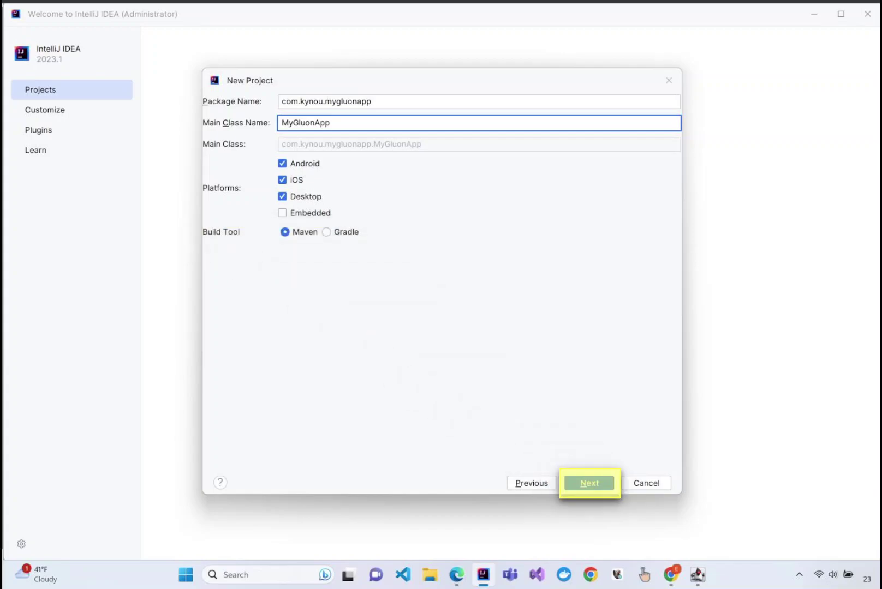
# Step: Keep the default Primary and Secondary views and use Java 20 as the project SDK
pyautogui.press('Return')
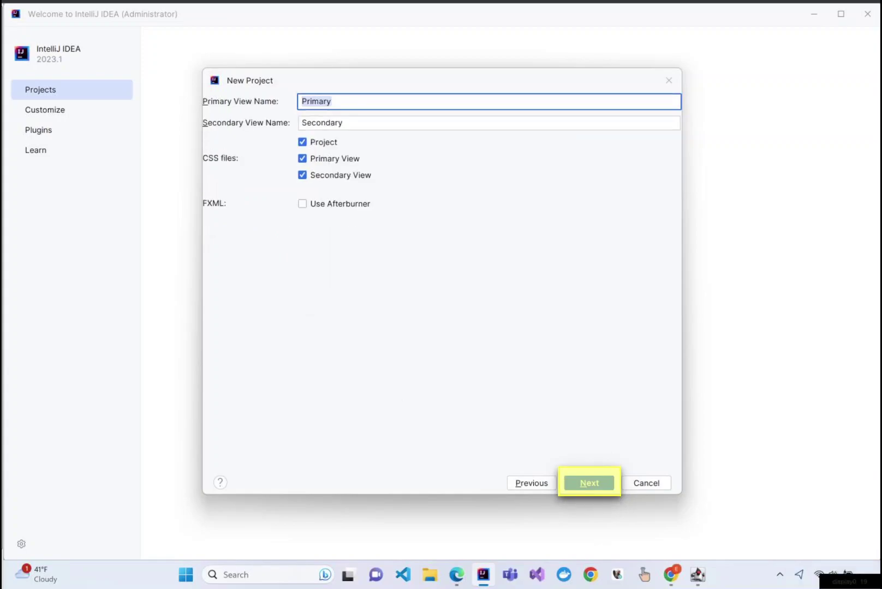
pyautogui.press('Return')
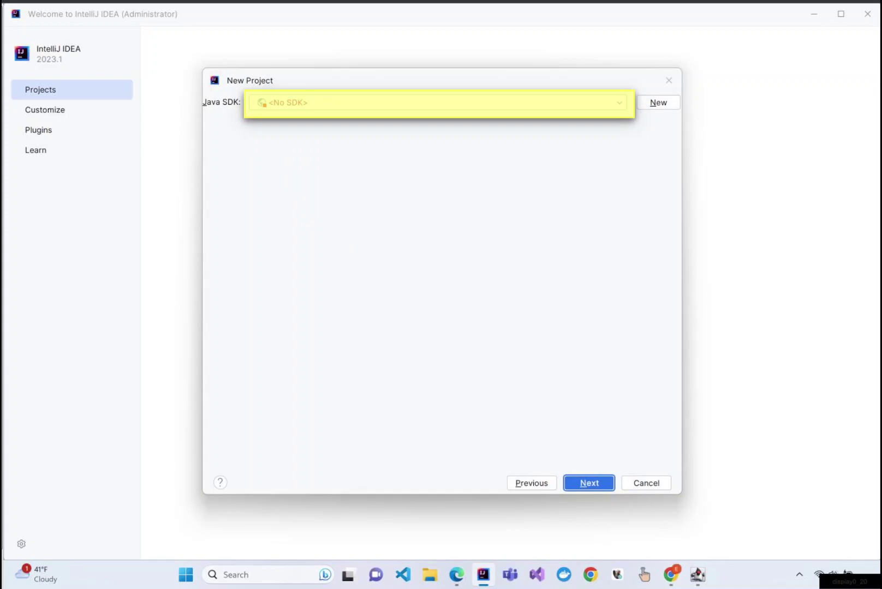
pyautogui.hotkey('alt', 'Down')
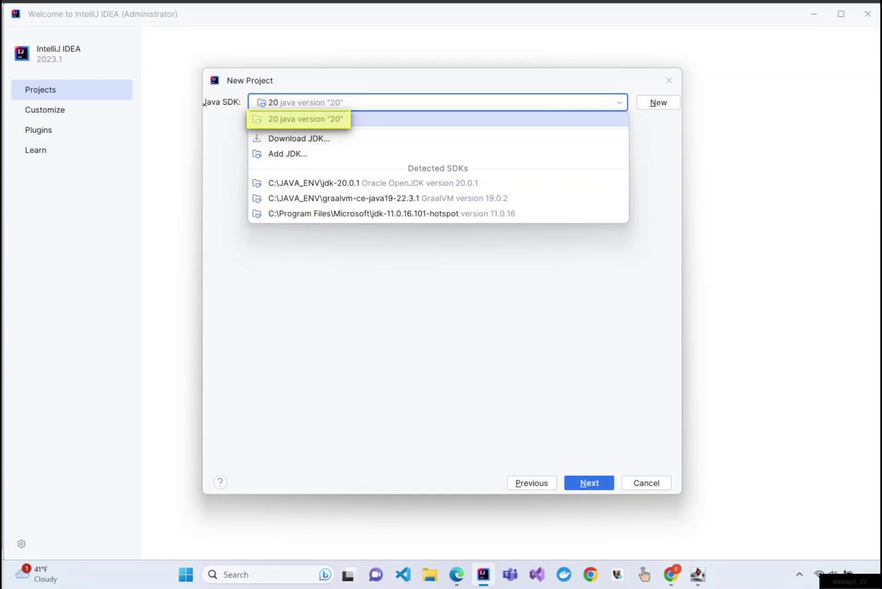
pyautogui.click(589, 483)
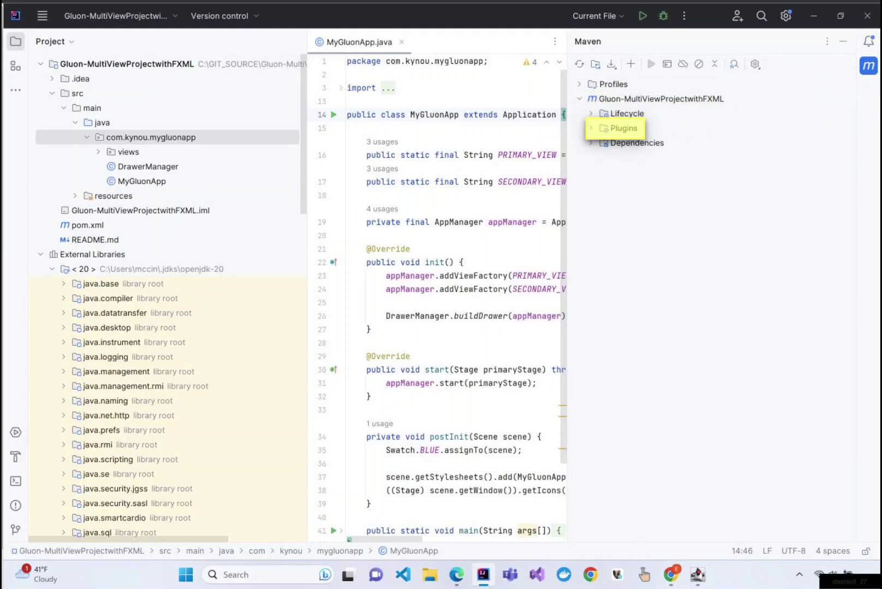
# Step: Expand the Plugins node in the Maven tool window
pyautogui.doubleClick(615, 128)
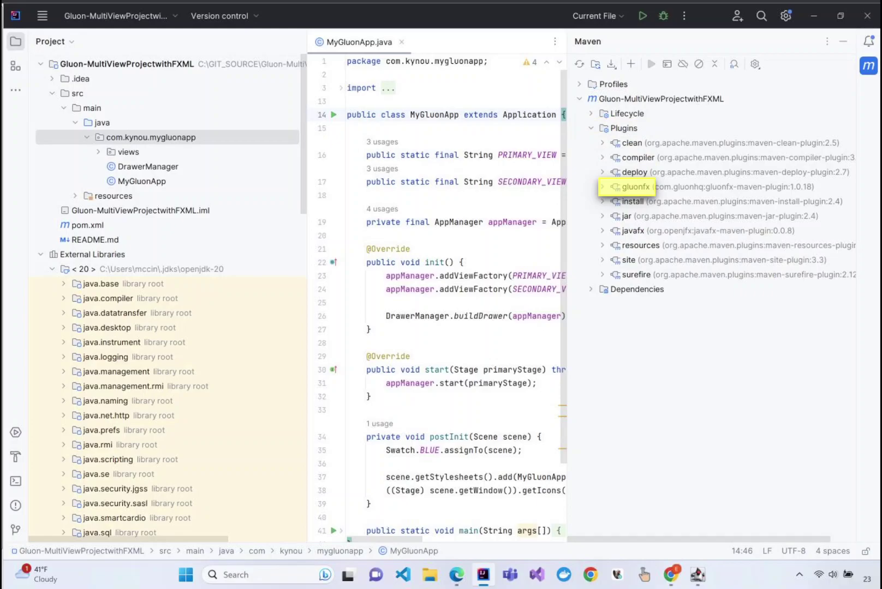
# Step: Run gluonfx:run, switch the app to its Secondary view and use its info button
pyautogui.doubleClick(606, 187)
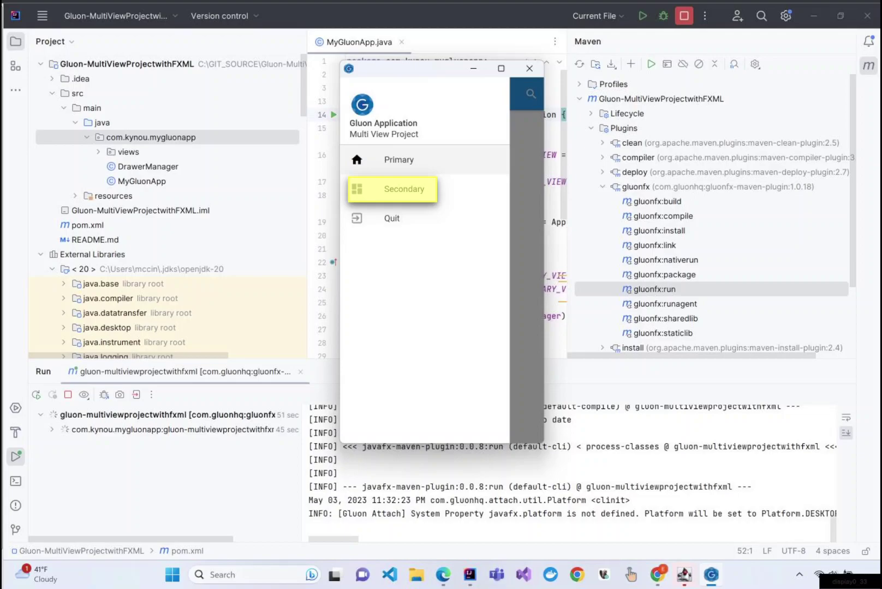
pyautogui.click(392, 190)
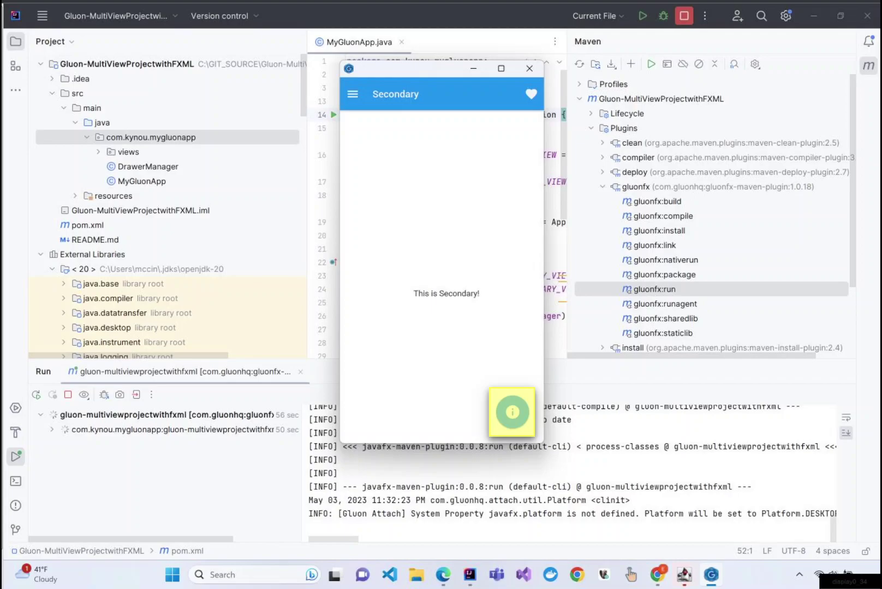
pyautogui.click(512, 411)
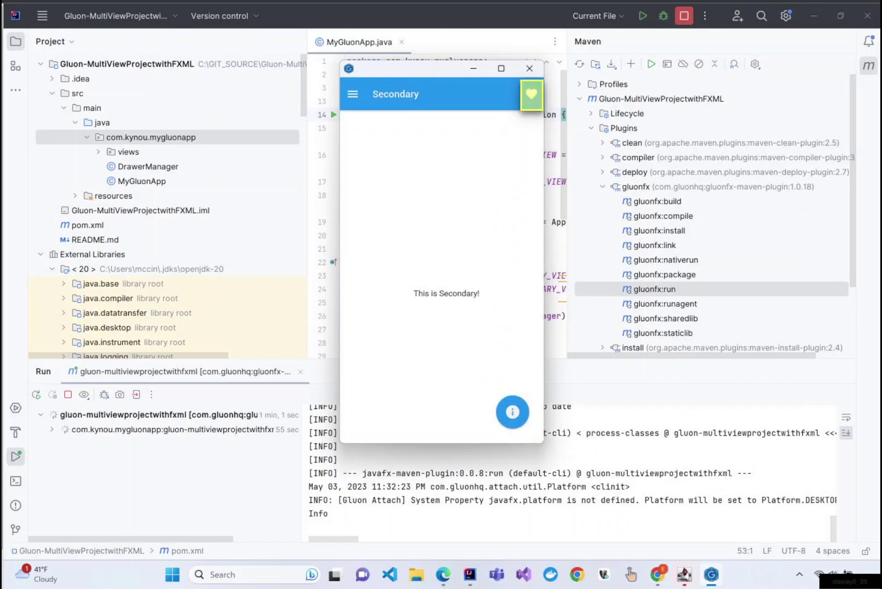